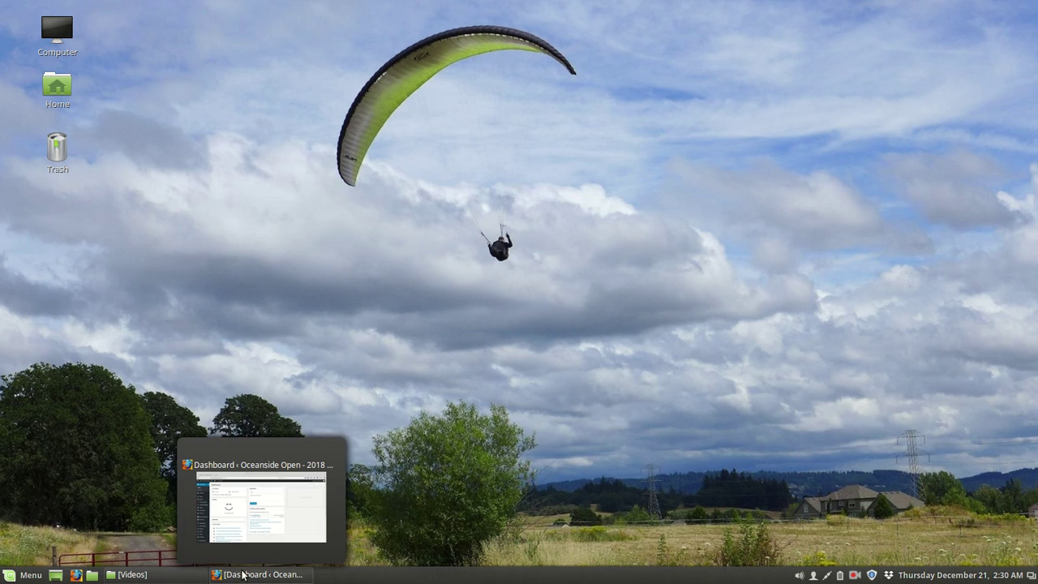
- Switch to Firefox, show all WordPress pages and duplicate the FAQ's page
mouse_move(196, 574)
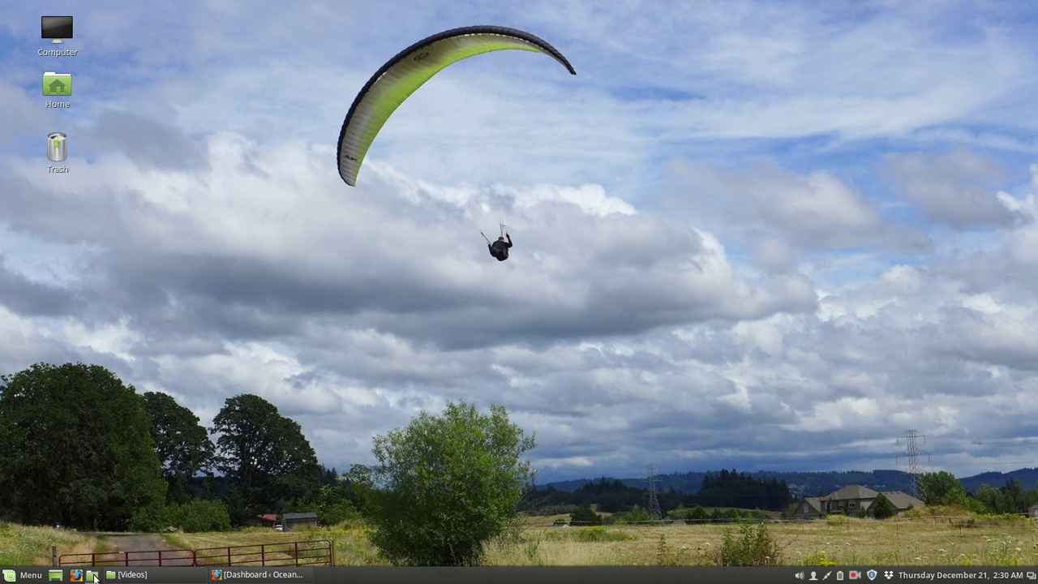
left_click(219, 575)
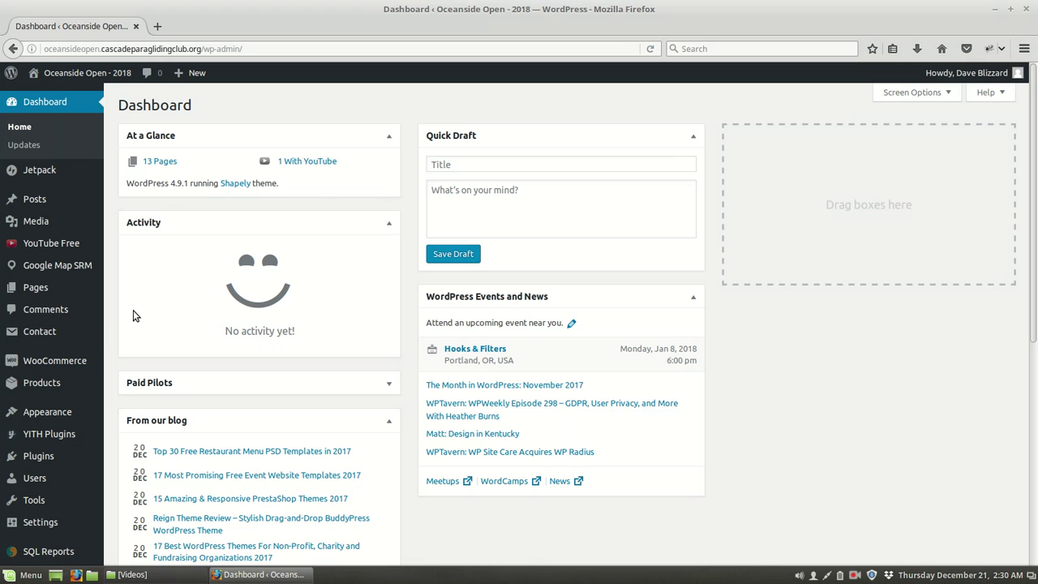
left_click(81, 284)
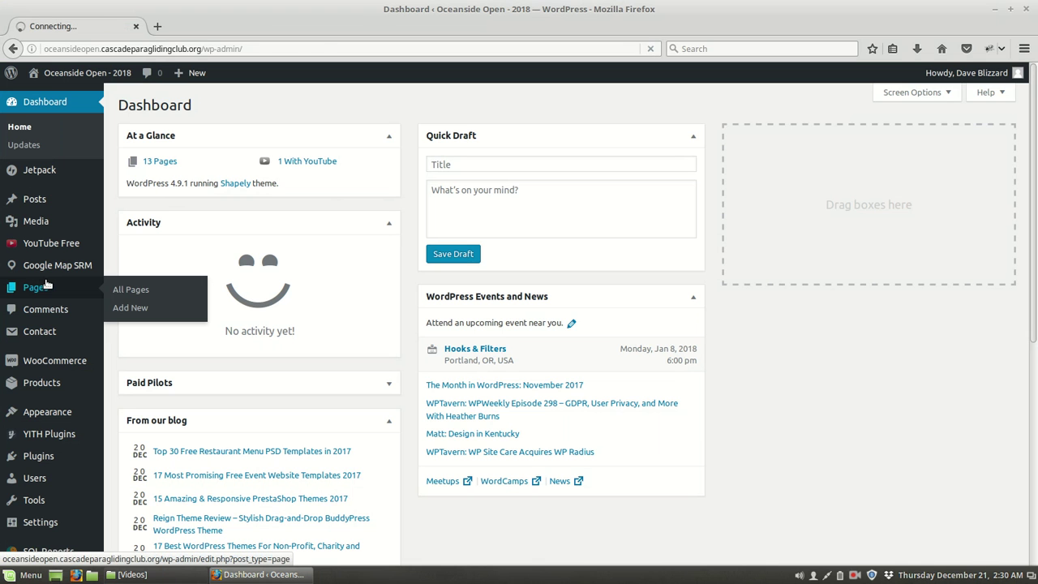
left_click(153, 290)
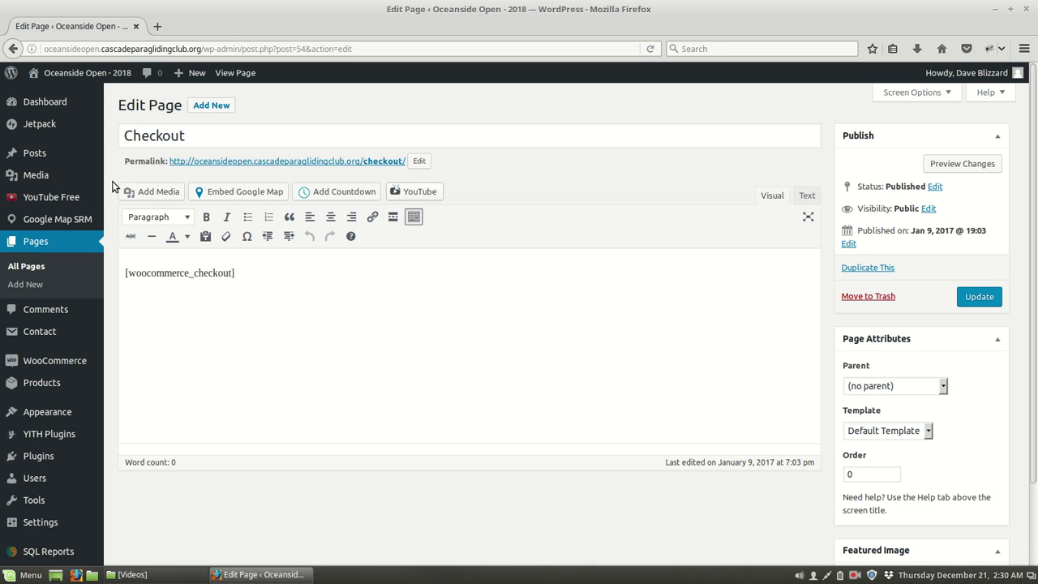
left_click(13, 48)
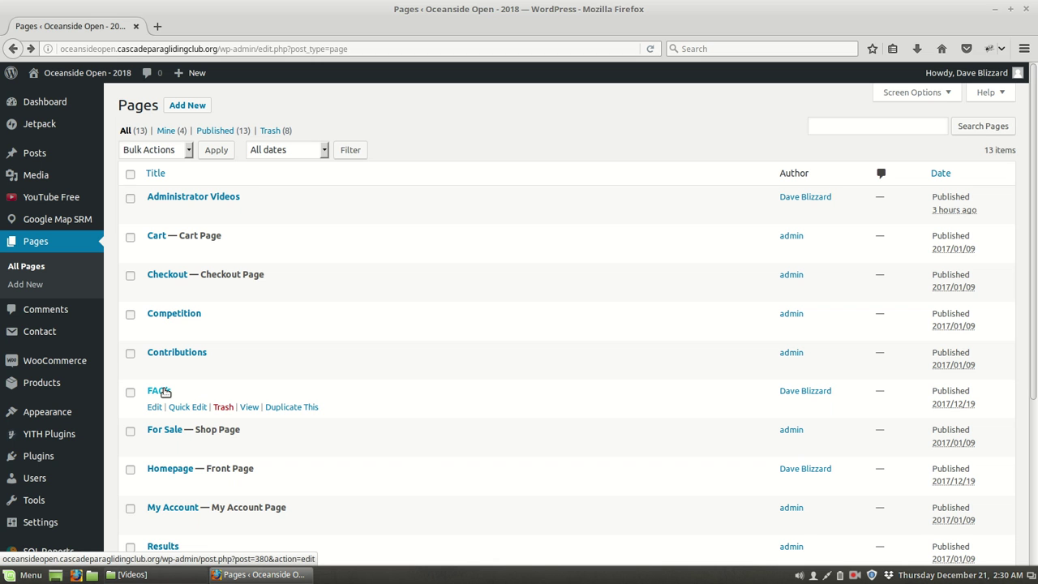
left_click(306, 410)
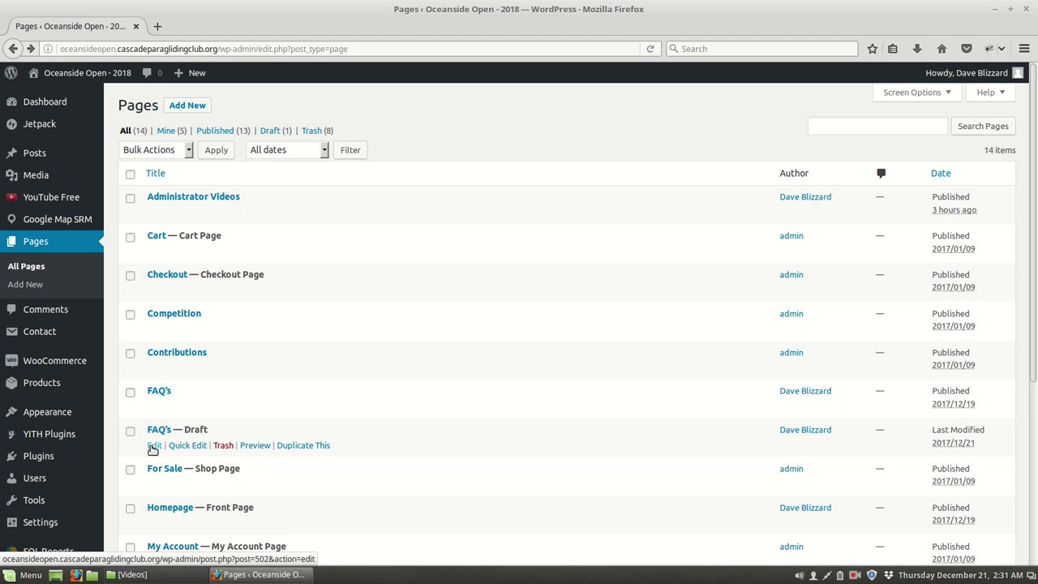
- Open the duplicated FAQ's draft for editing and change its title to Foo
left_click(154, 447)
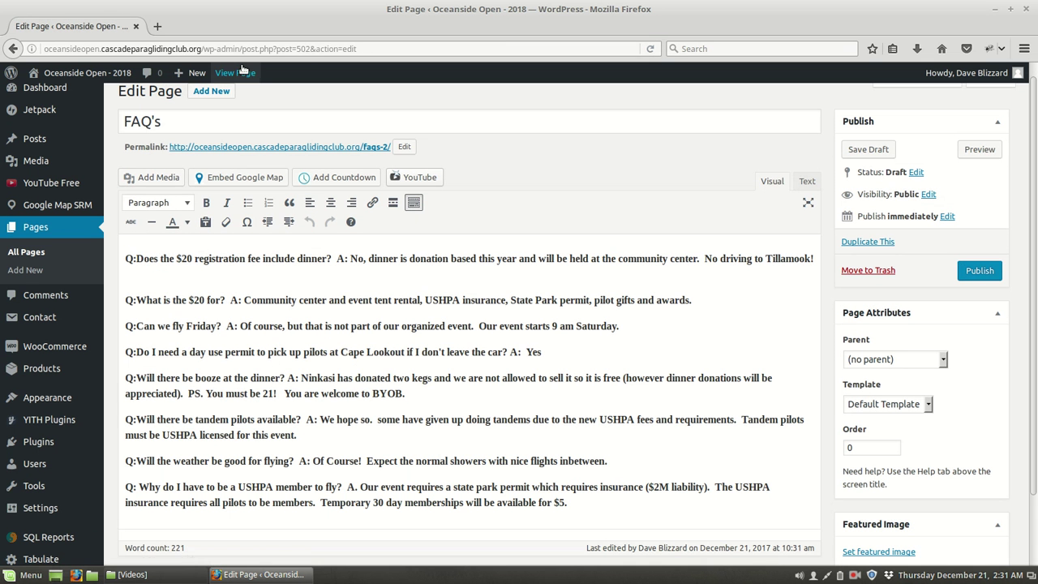
left_click(188, 121)
double_click(150, 120)
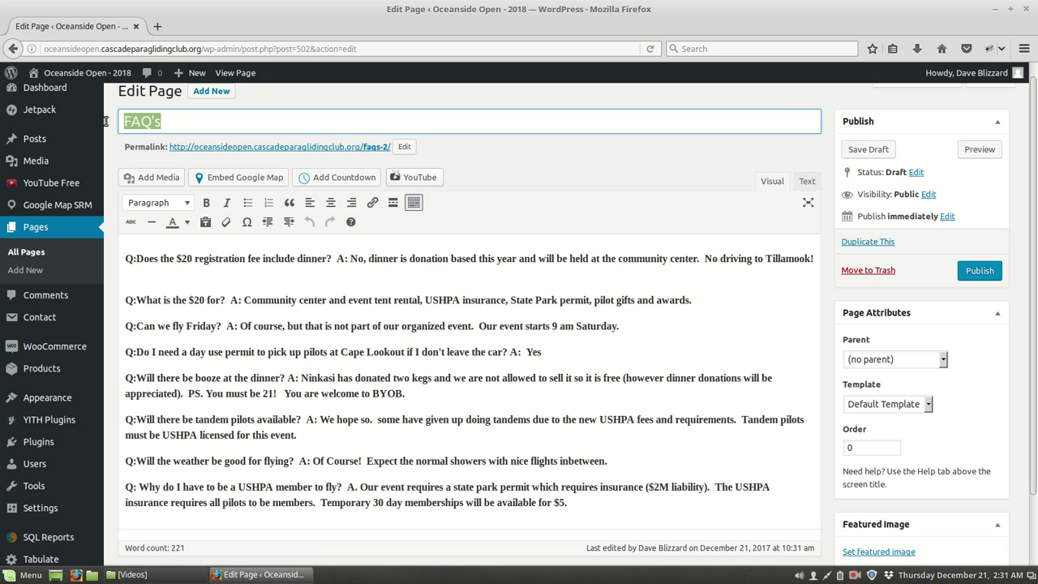
type("Foo")
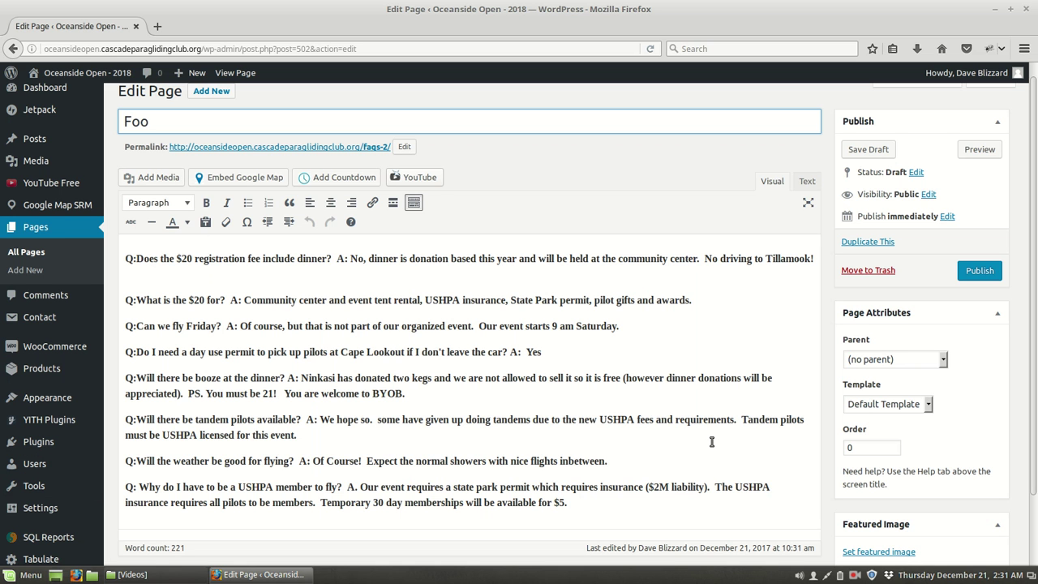
- Replace the entire body text of the Foo page with FooBar
left_click_drag(523, 502, 281, 201)
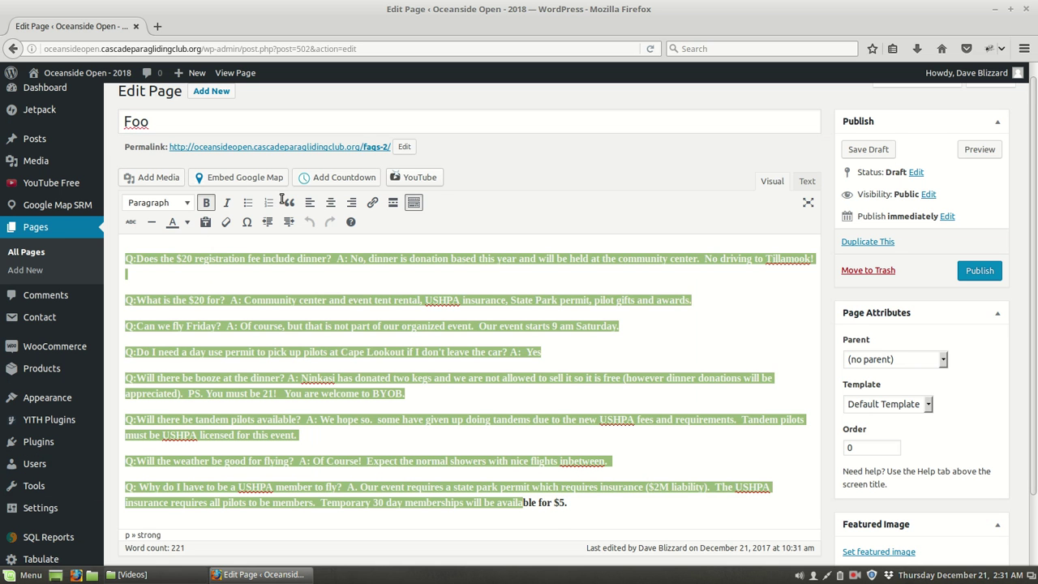
key("BackSpace")
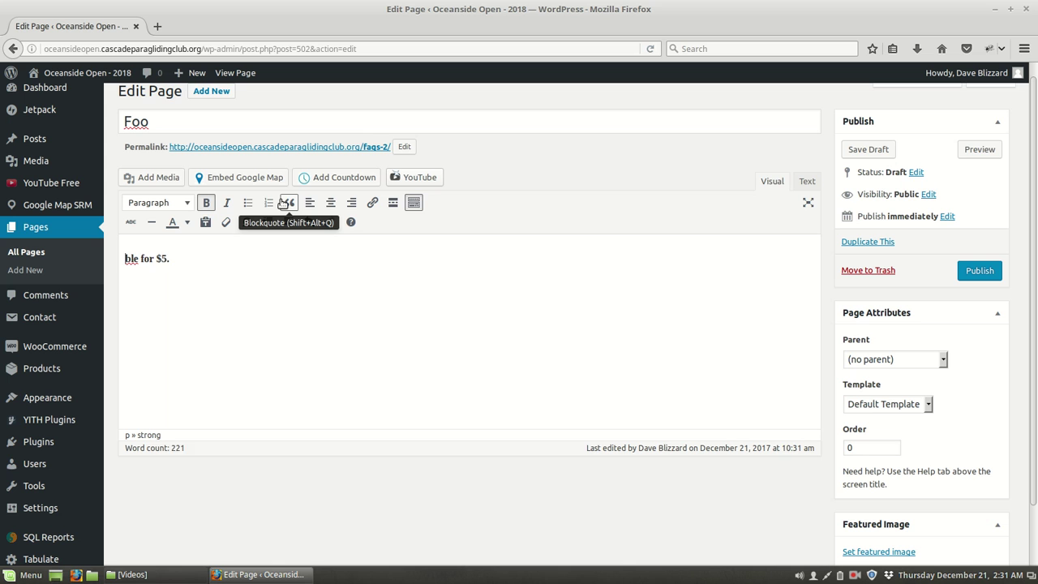
key("Delete")
key("Delete")
key("Delete")
key("Delete")
key("Delete")
key("Delete")
key("Delete")
key("Delete")
key("Delete")
key("Delete")
key("Delete")
type("FooBar")
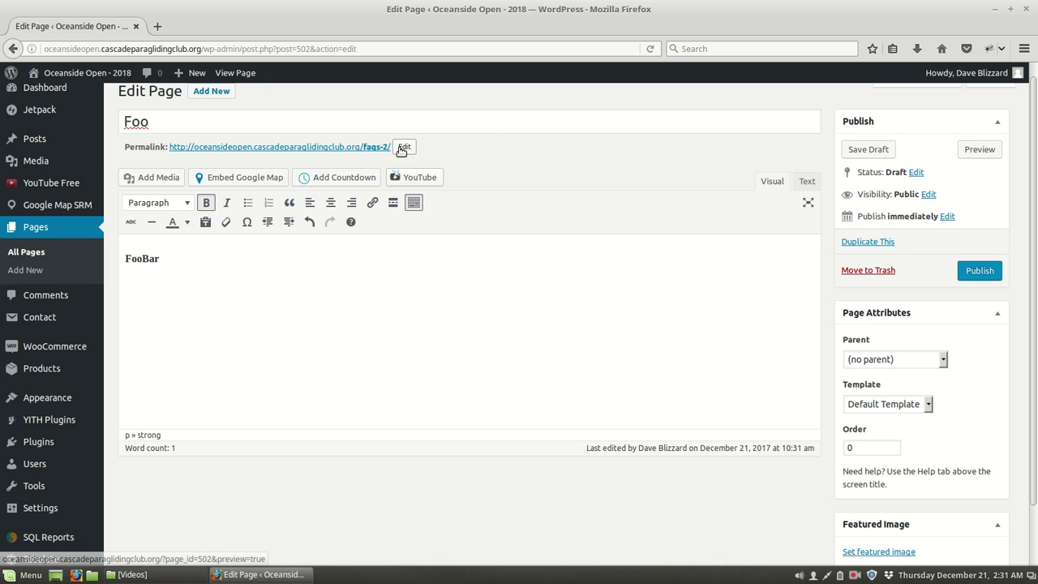
- Change the page's permalink slug to foo and publish the page
left_click(402, 147)
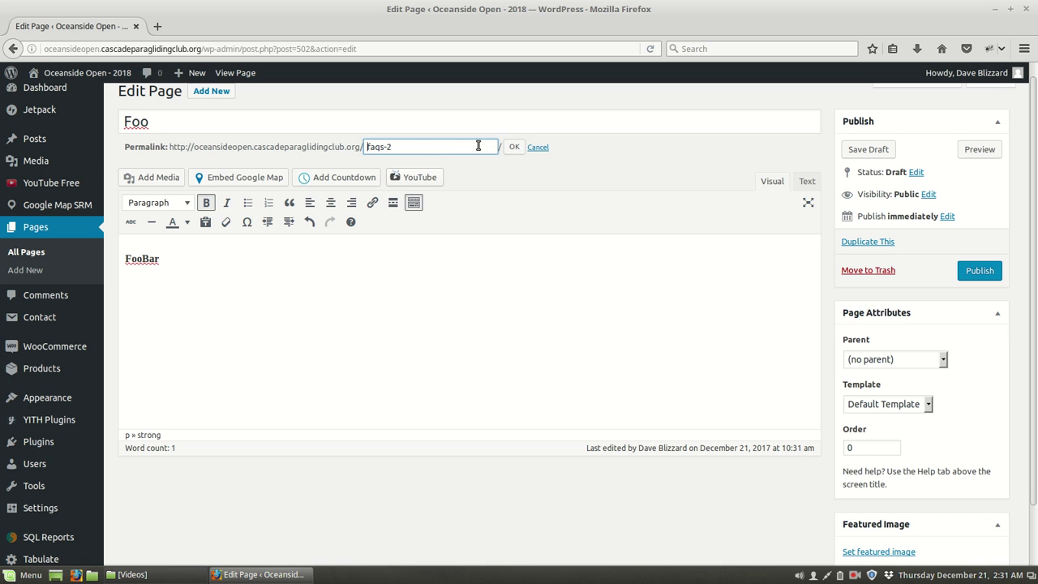
type("foo")
key("Delete")
key("Delete")
key("Delete")
key("Delete")
key("Delete")
key("Delete")
left_click(514, 147)
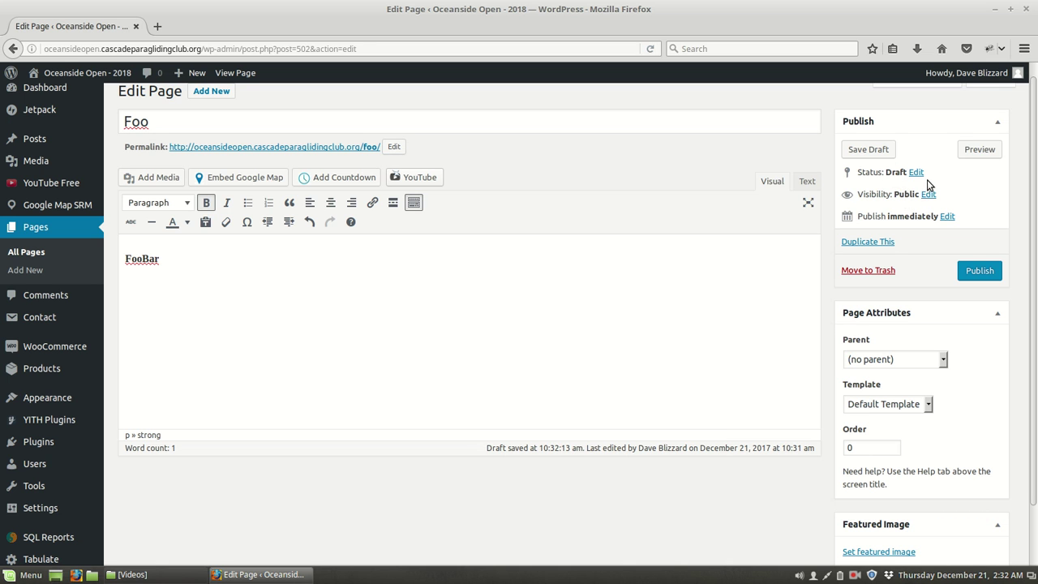
left_click(980, 275)
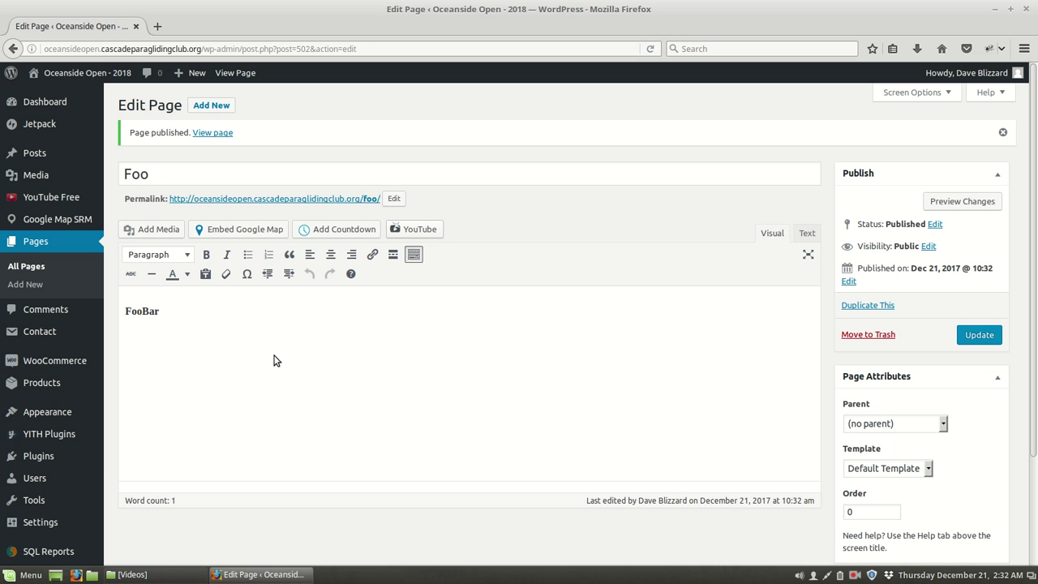
- Open the site's menu editor and add the Foo page to the Main menu
mouse_move(29, 358)
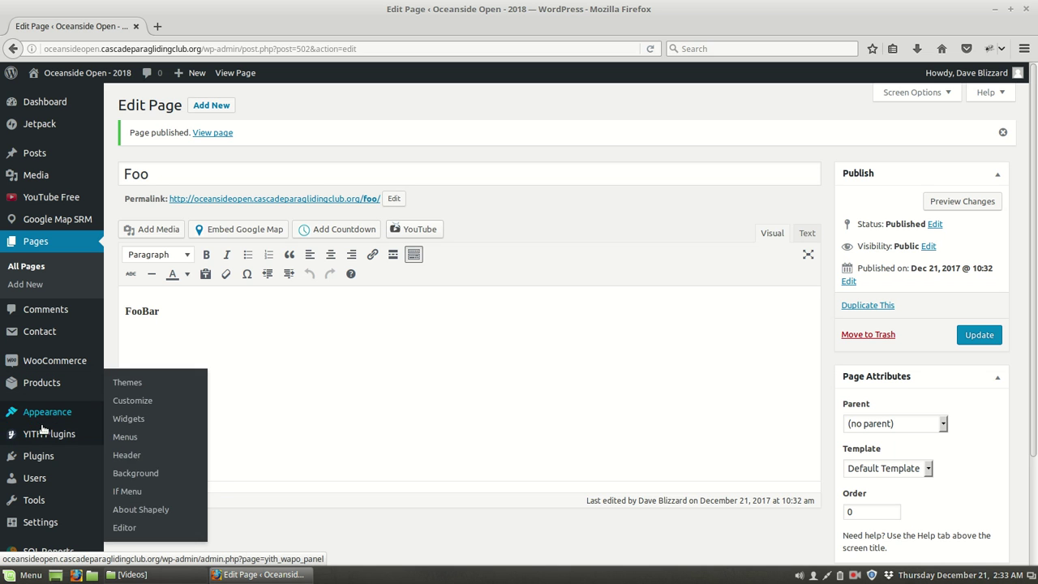
mouse_move(46, 432)
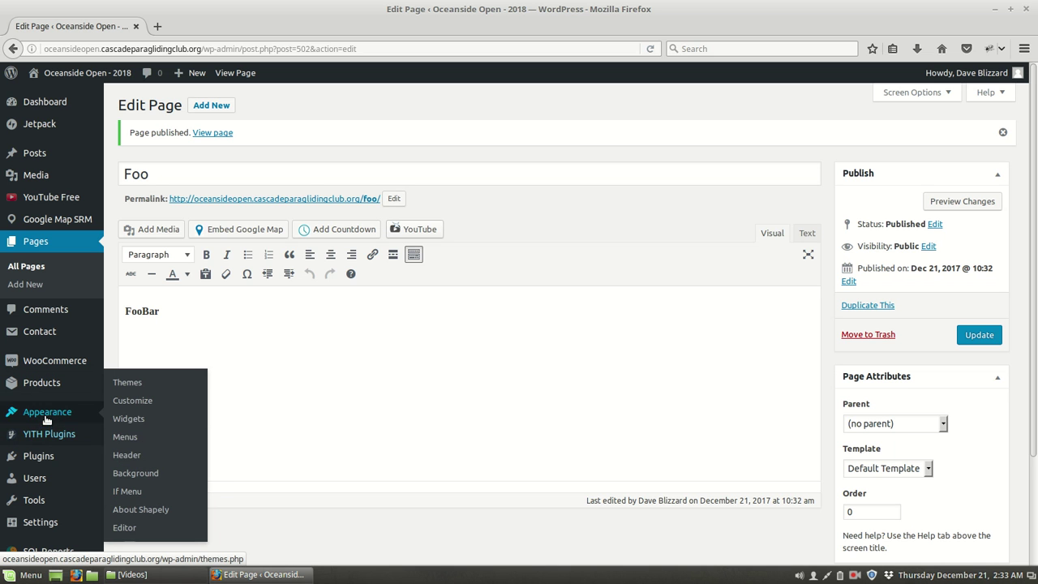
left_click(133, 441)
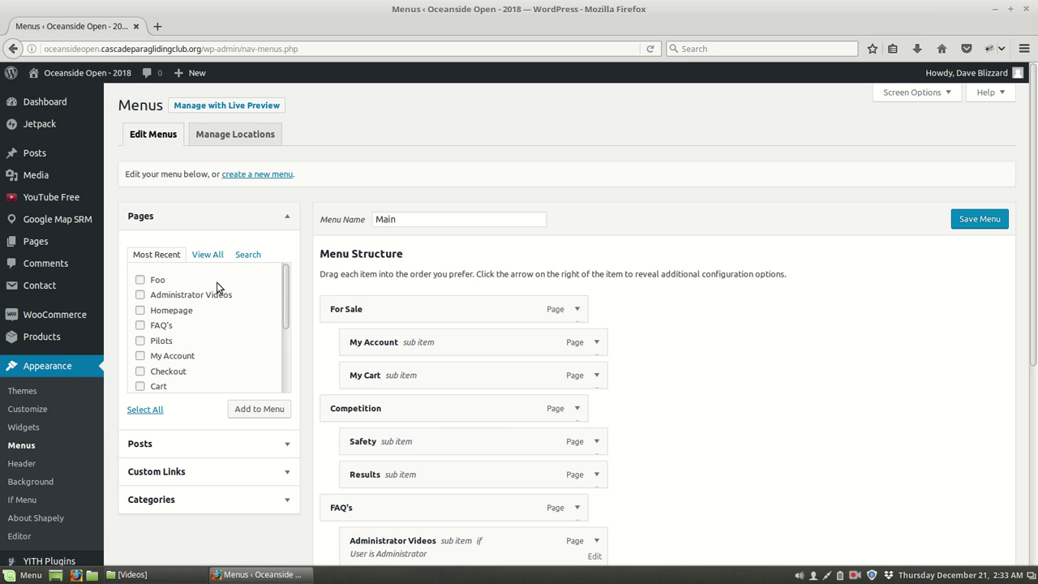
left_click(140, 280)
left_click(260, 412)
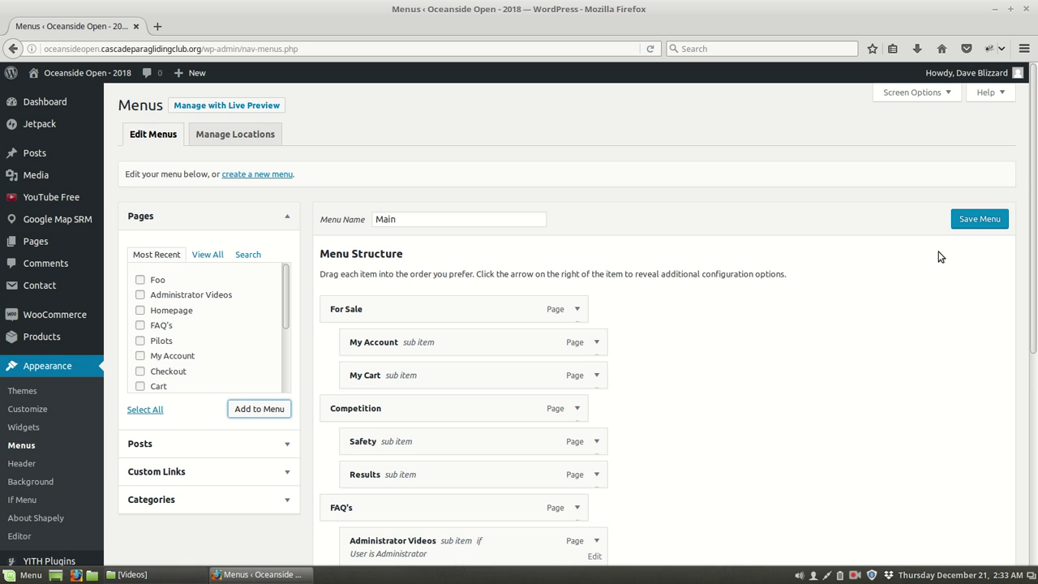
- Examine the visibility settings of the Administrator Videos and Results items in the Main menu structure
left_click_drag(1032, 174, 1031, 331)
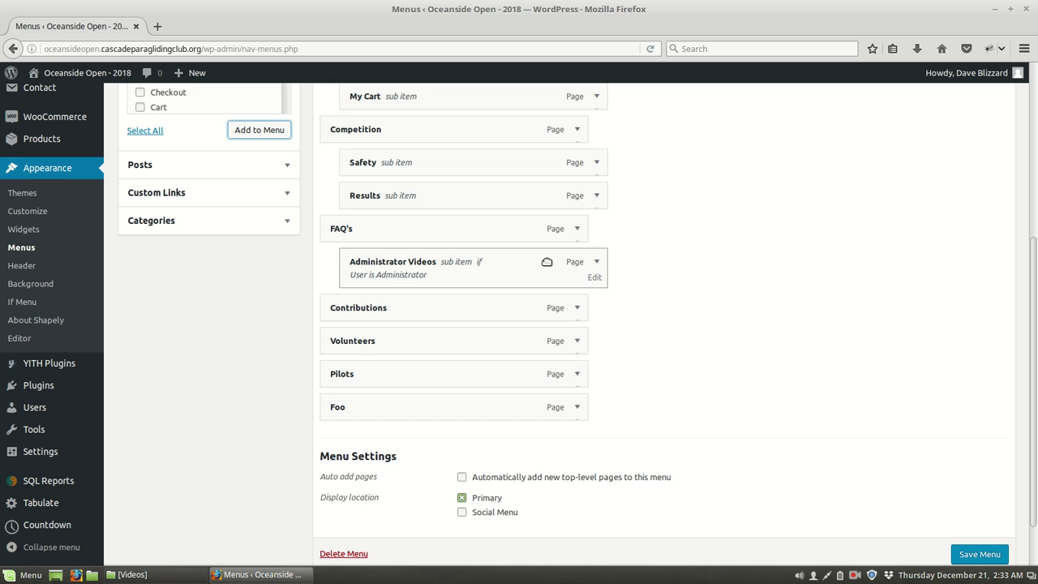
left_click(598, 261)
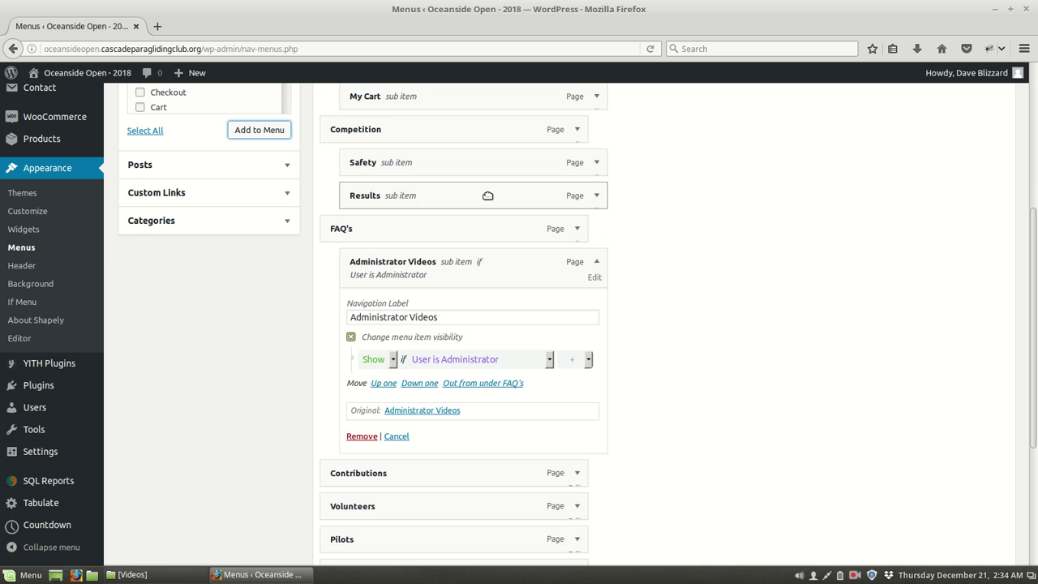
left_click(597, 197)
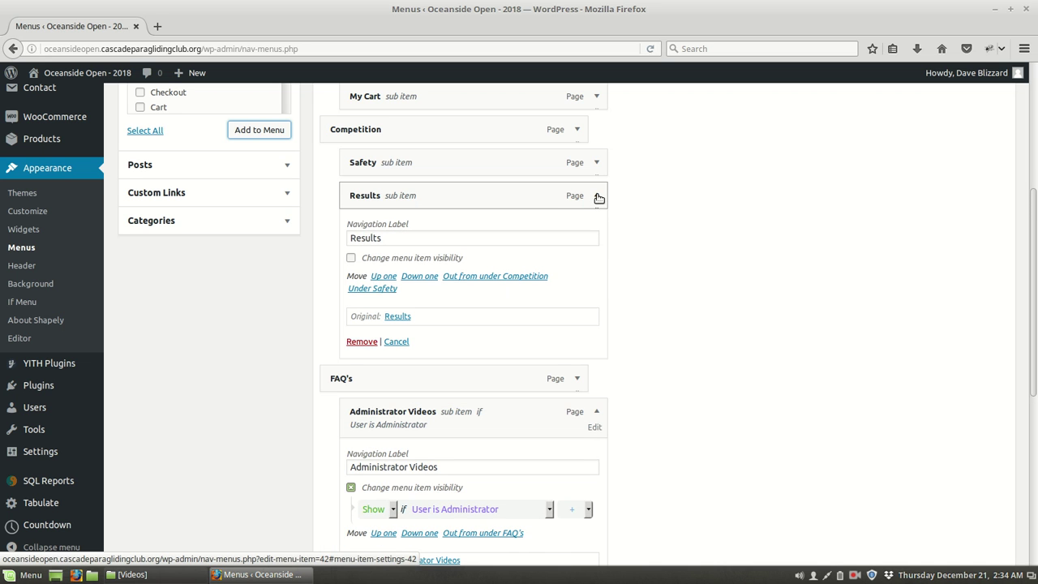
left_click(352, 258)
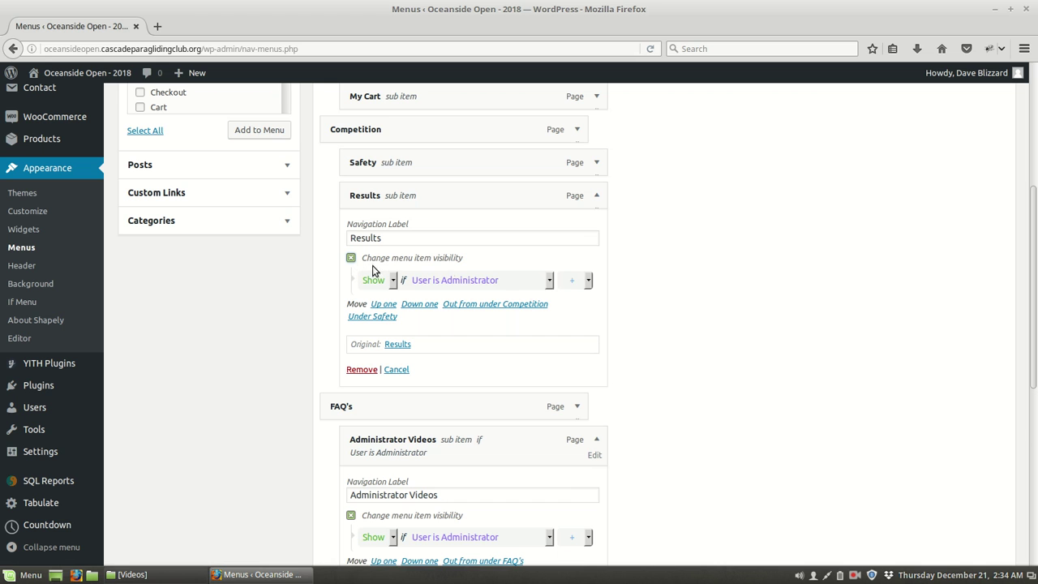
left_click(350, 258)
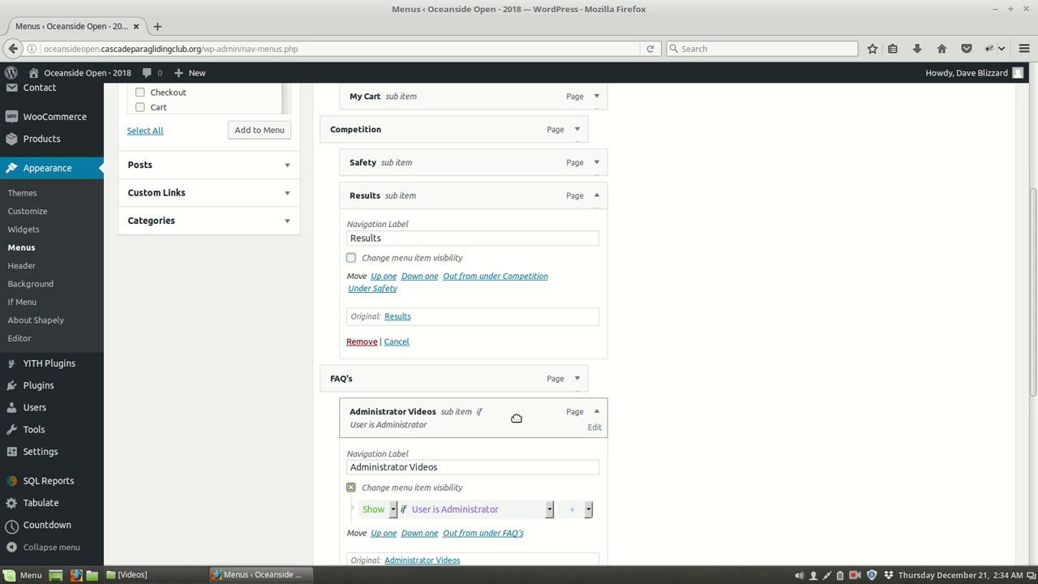
left_click_drag(1032, 261, 1033, 370)
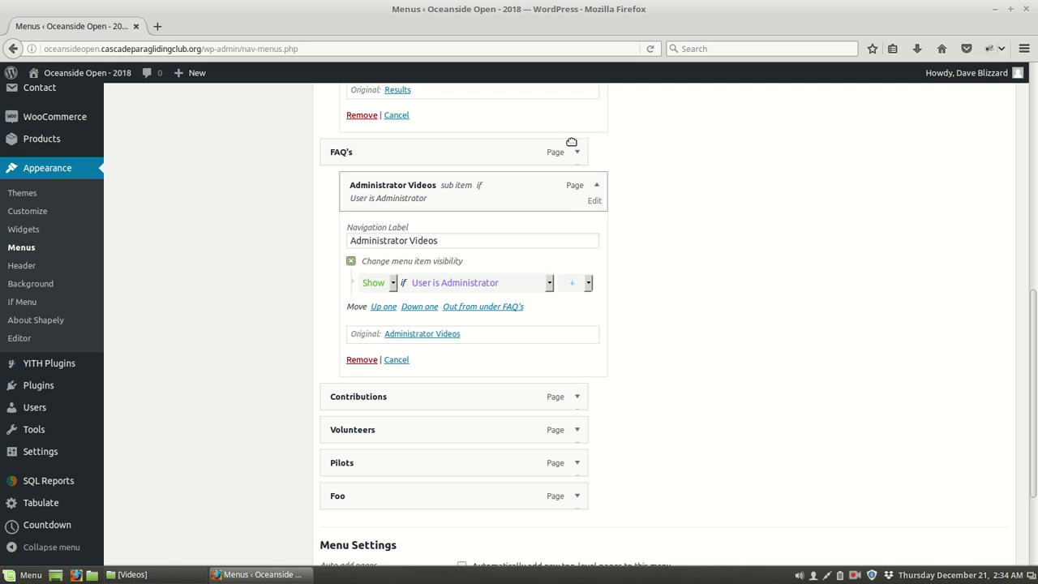
left_click(596, 186)
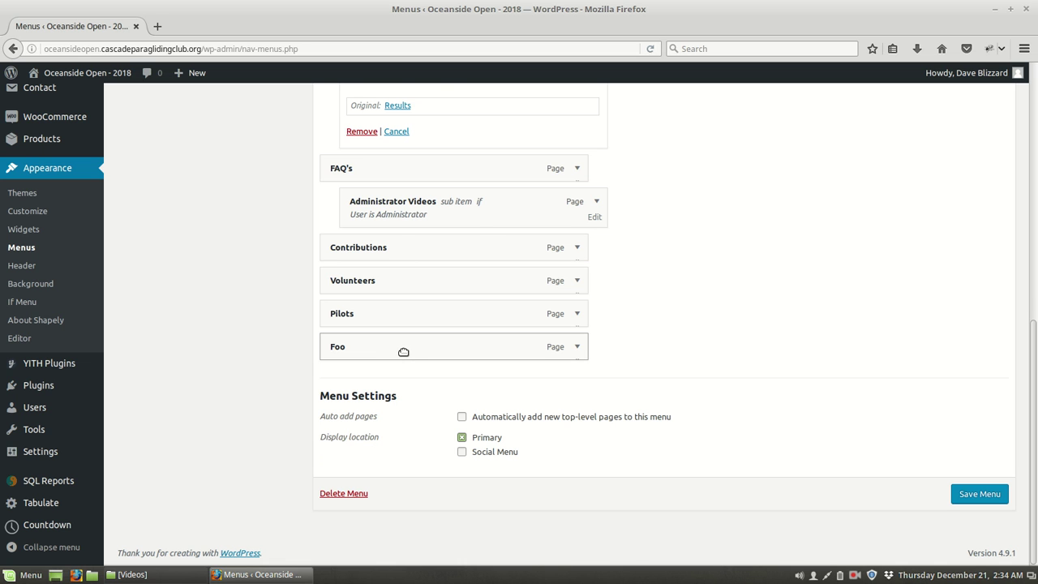
- Nest the Foo item as a sub item under Administrator Videos and save the Main menu
left_click_drag(403, 352, 448, 268)
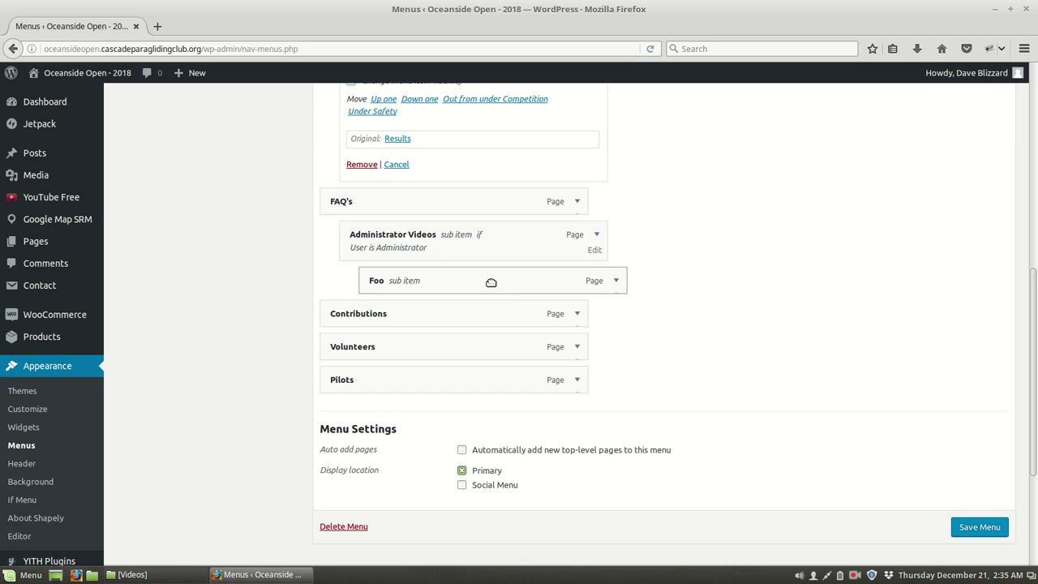
left_click(980, 528)
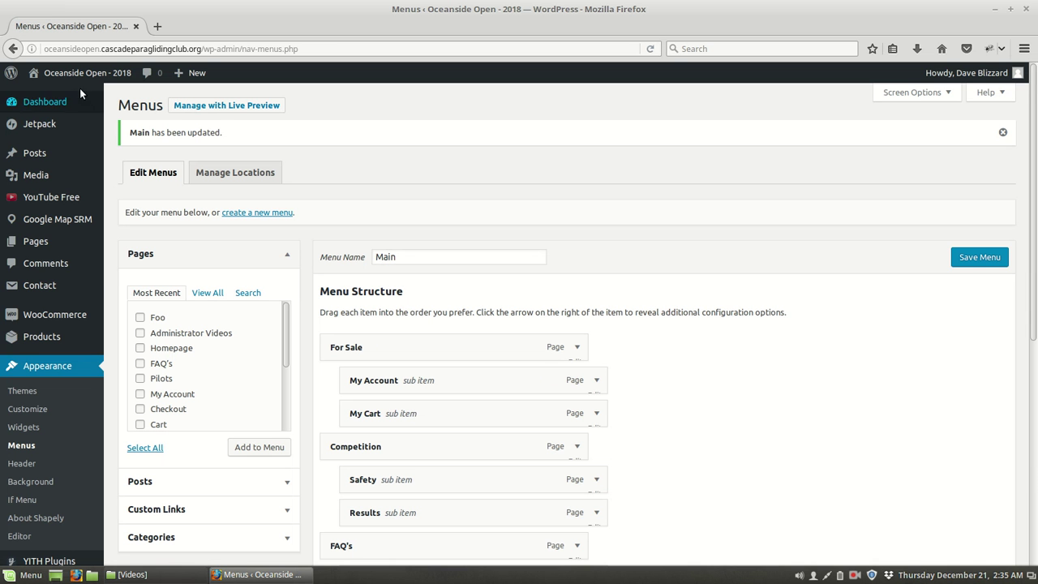
- Open the live site in a new tab and check the Administrator Videos submenu under FAQ's
mouse_move(71, 73)
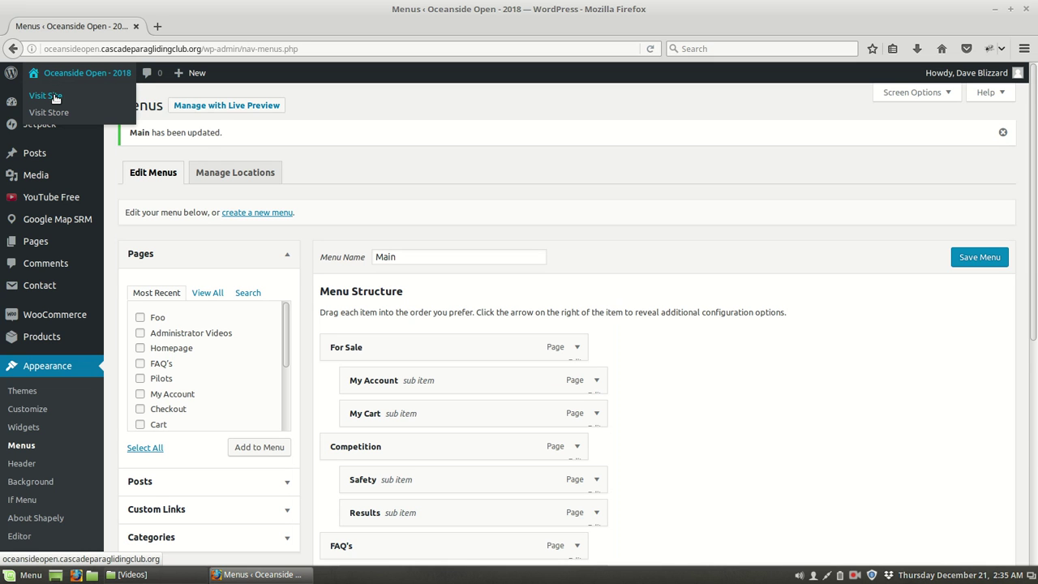
right_click(55, 98)
left_click(105, 104)
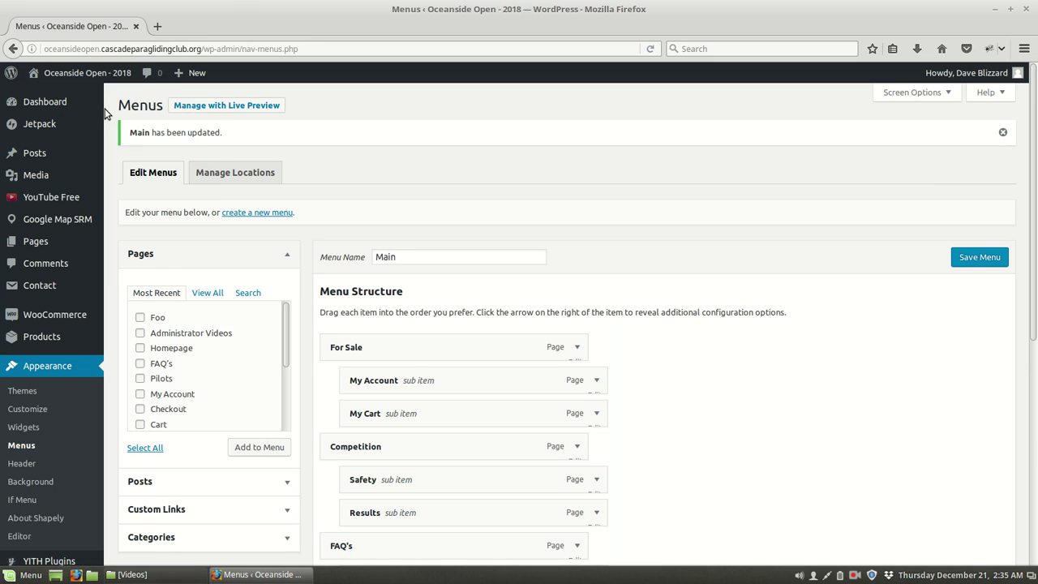
left_click(173, 26)
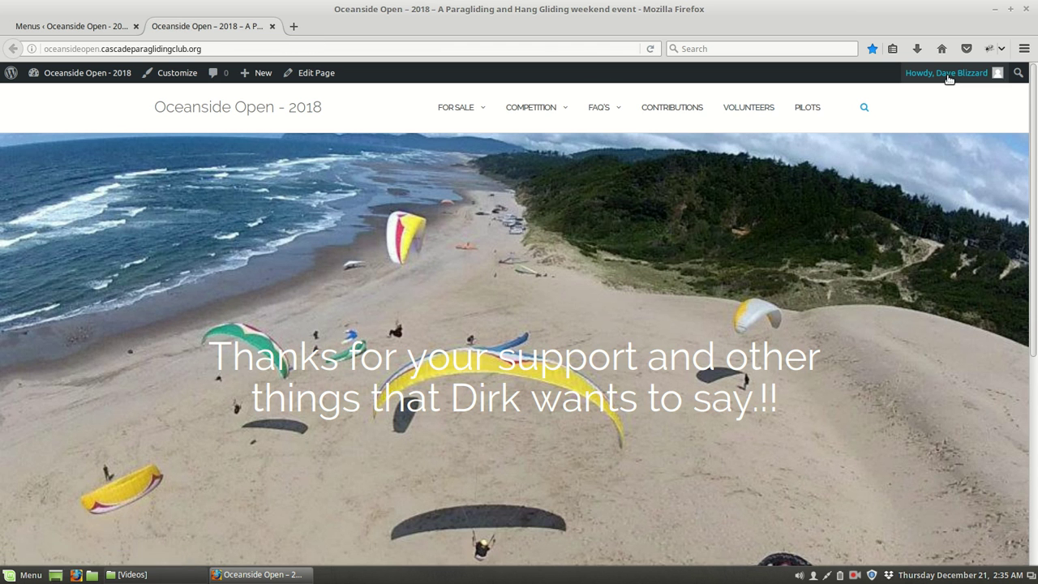
mouse_move(946, 78)
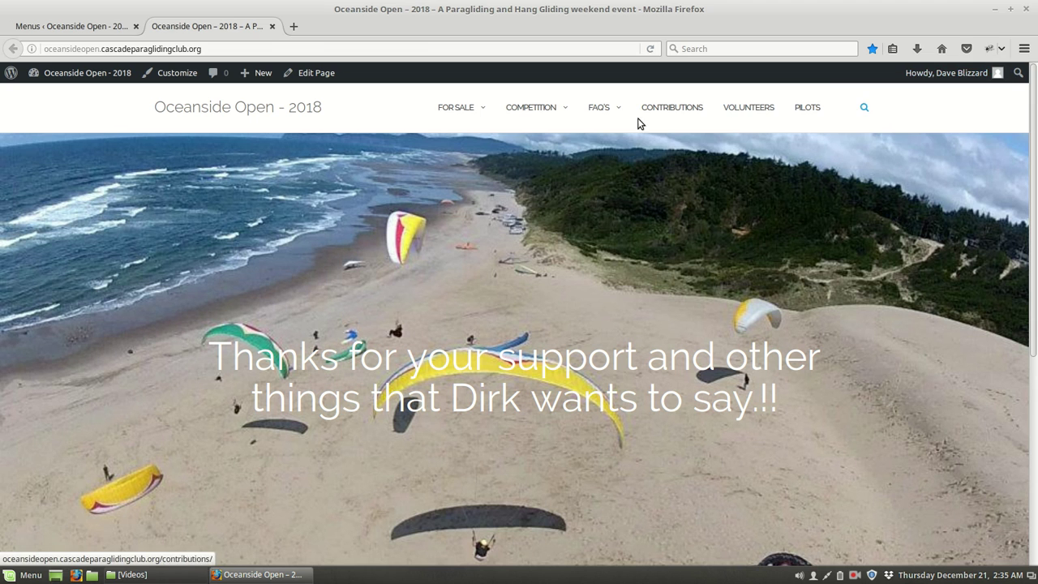
mouse_move(594, 110)
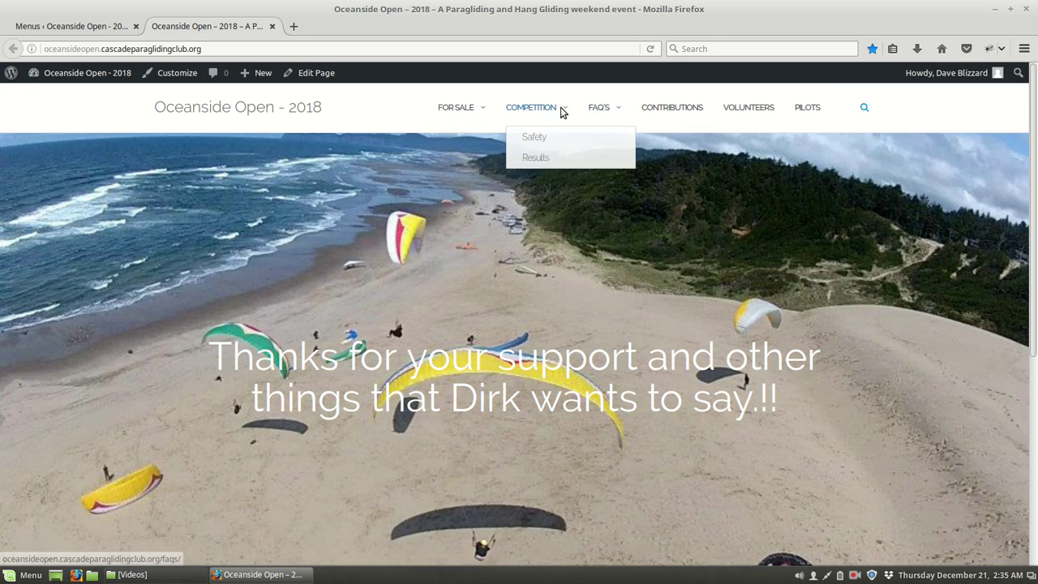
mouse_move(549, 110)
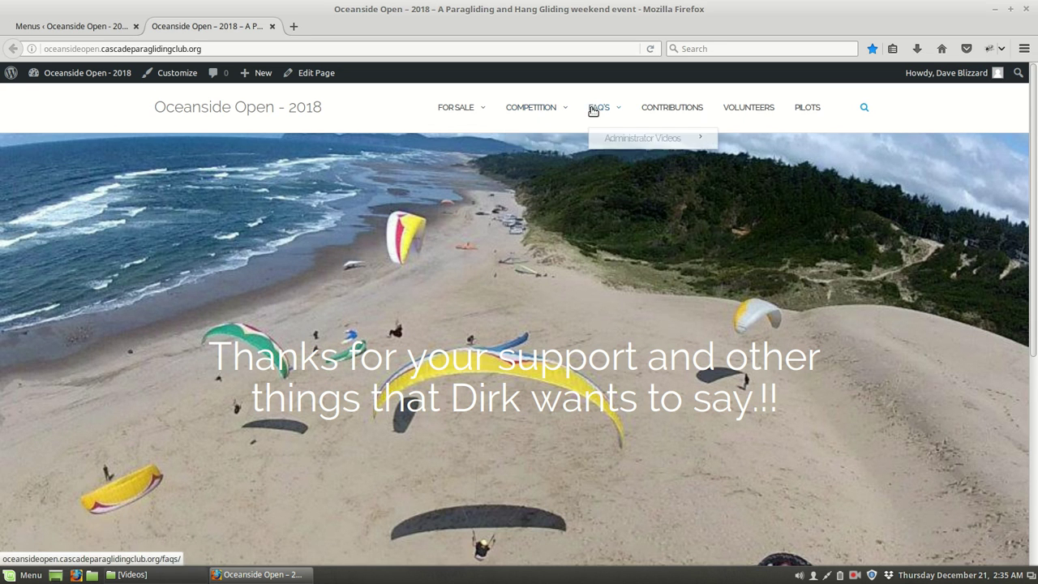
mouse_move(630, 139)
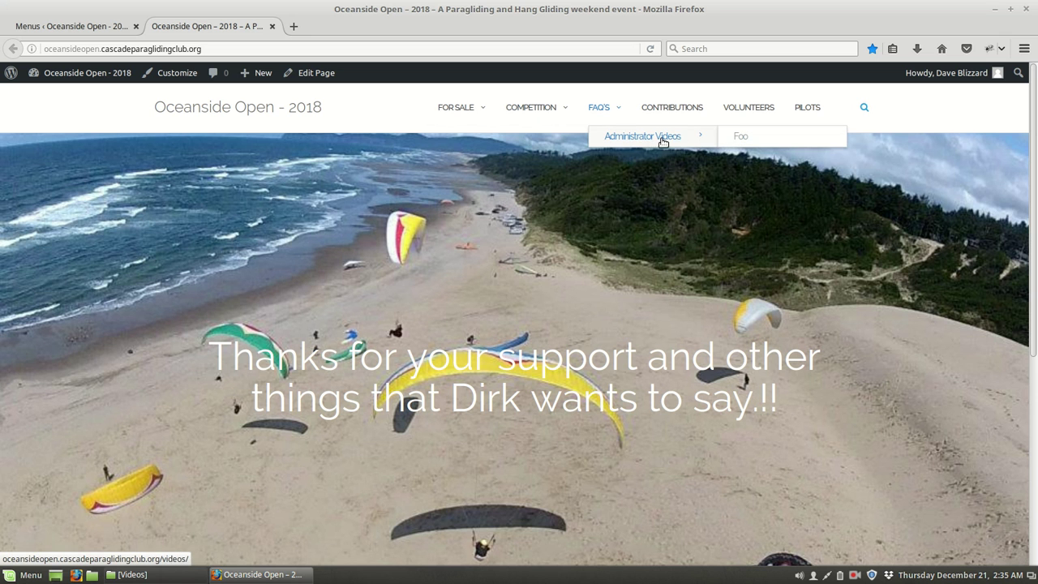
- Open the Foo page from the Administrator Videos submenu and log out of the WordPress account from that page
left_click(742, 137)
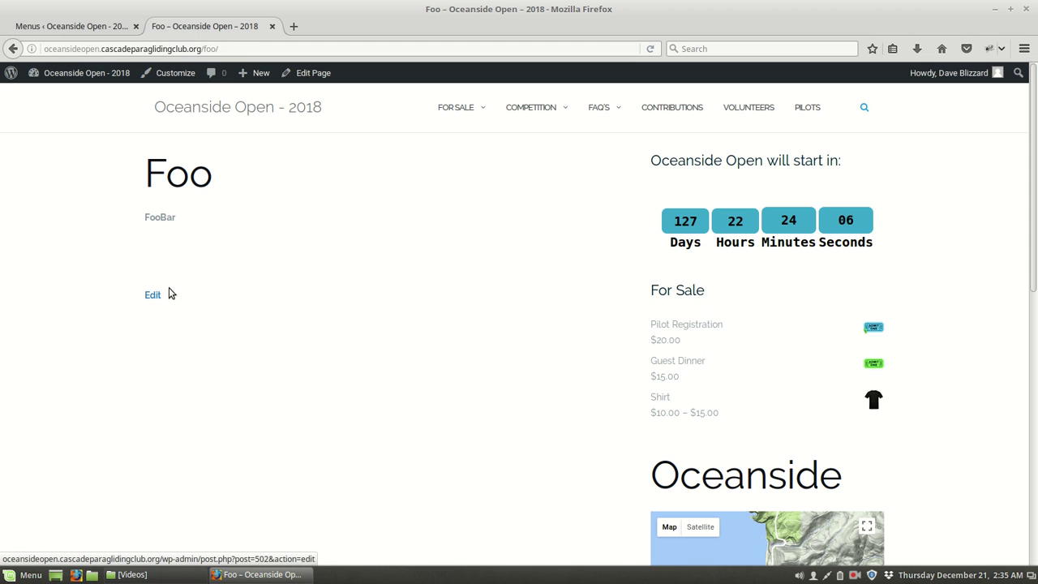
left_click(89, 31)
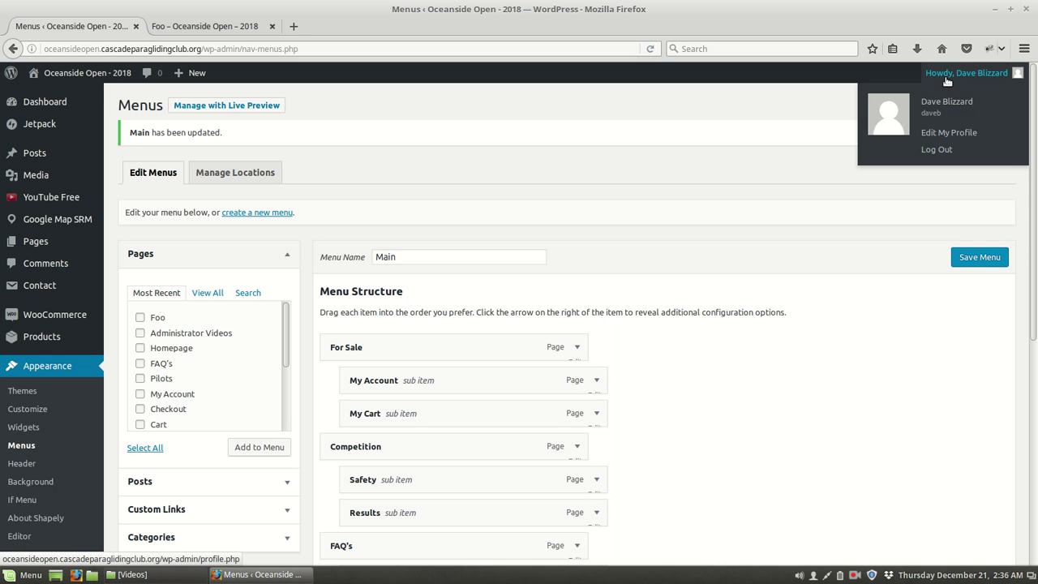
left_click(204, 27)
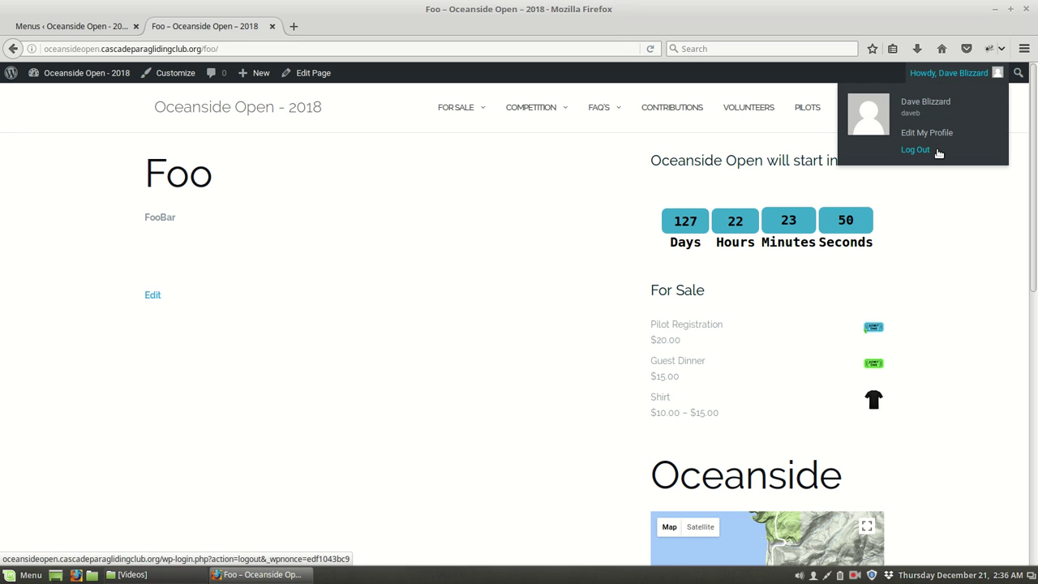
left_click(937, 151)
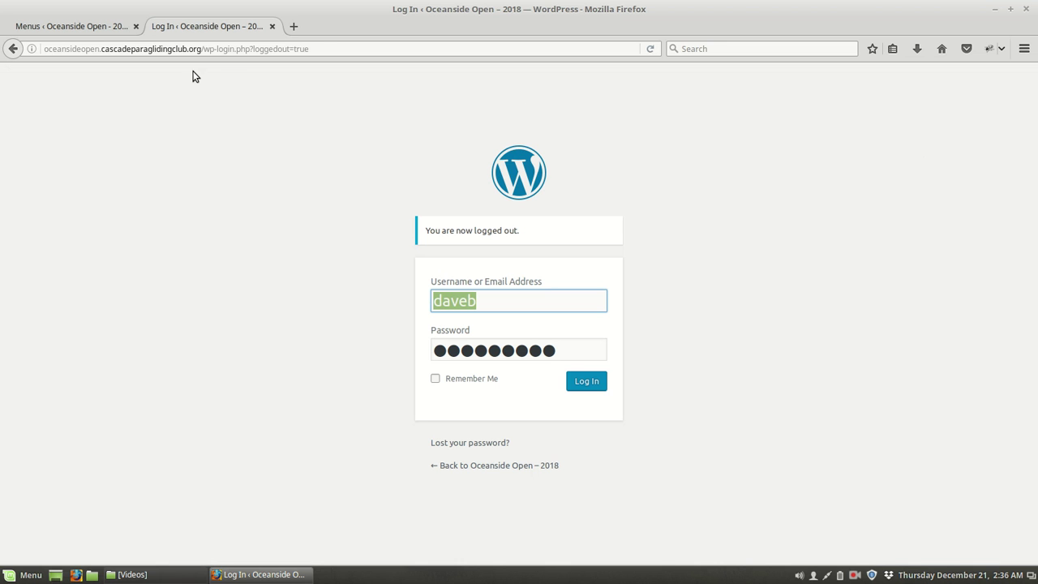
- Load the site's home page at oceansideopen.cascadeparaglidingclub.org/ to check the navigation menu as a logged-out visitor
left_click(321, 46)
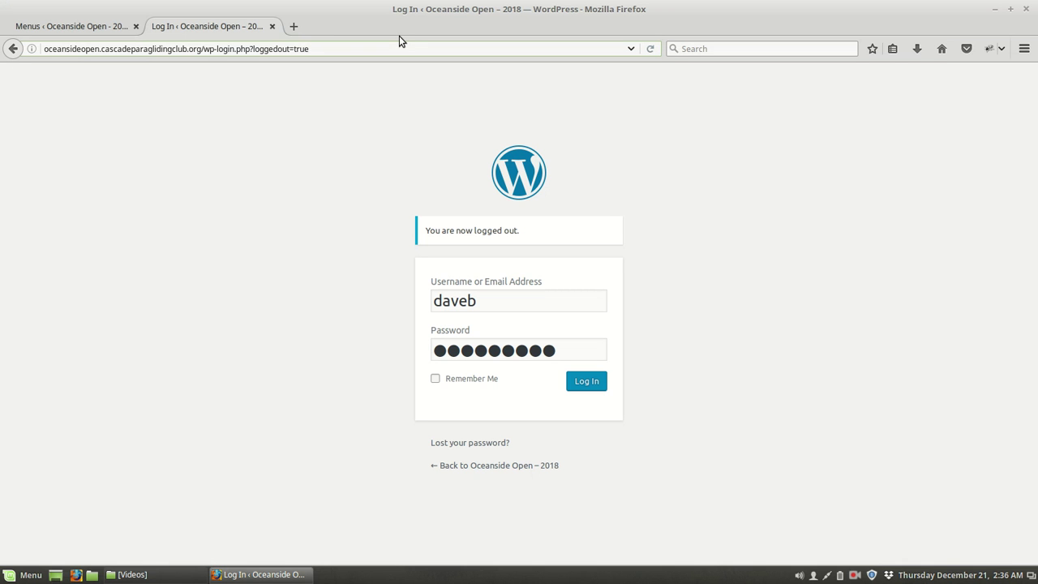
key("BackSpace")
key("BackSpace")
key("BackSpace")
key("BackSpace")
key("BackSpace")
key("BackSpace")
key("BackSpace")
key("BackSpace")
key("BackSpace")
key("BackSpace")
key("BackSpace")
key("BackSpace")
key("BackSpace")
key("BackSpace")
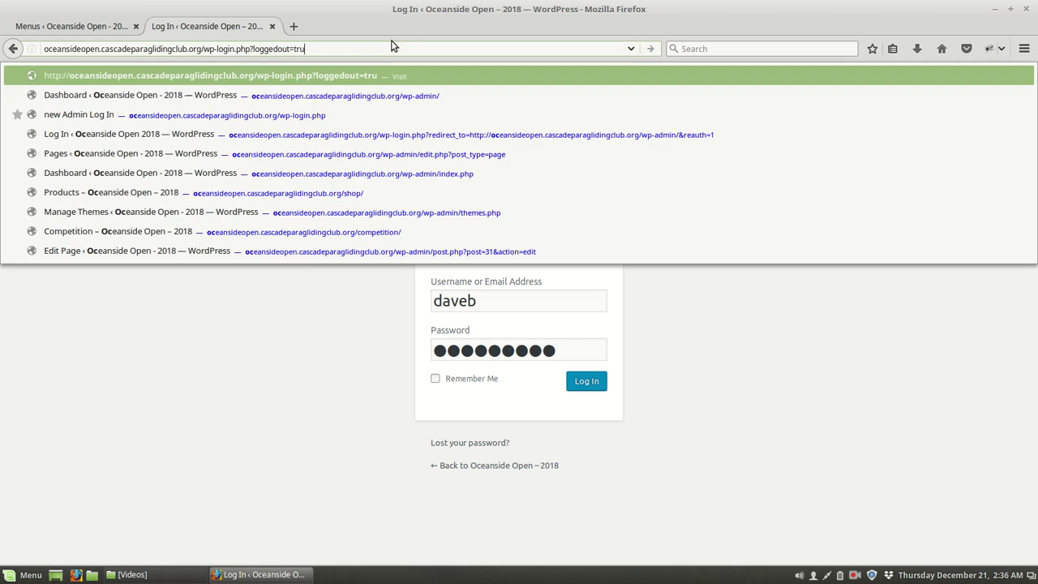
key("BackSpace")
key("BackSpace")
key("BackSpace")
key("BackSpace")
key("BackSpace")
key("BackSpace")
key("BackSpace")
key("BackSpace")
key("BackSpace")
key("BackSpace")
key("BackSpace")
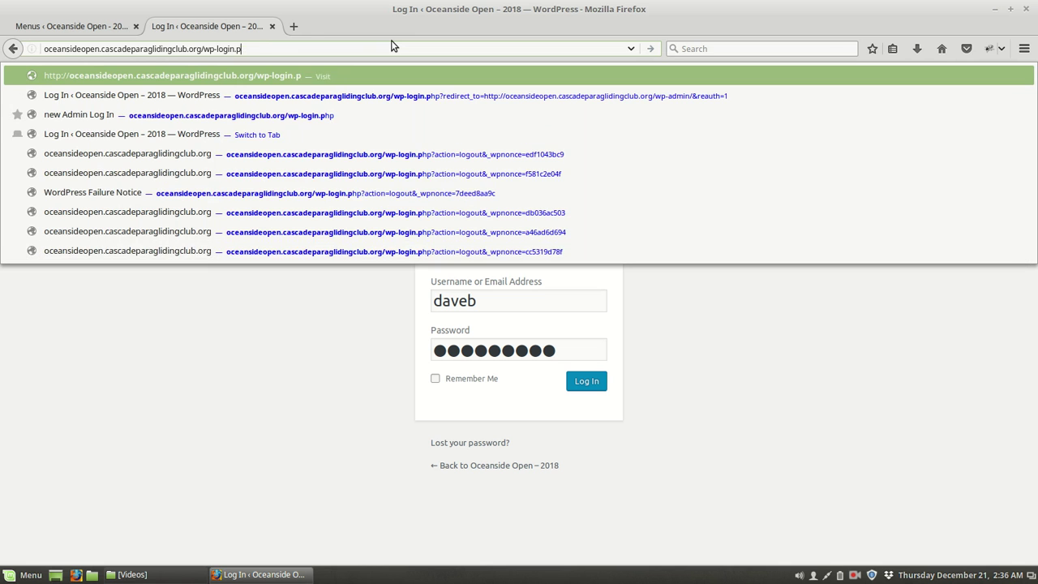
key("BackSpace")
key("BackSpace")
key("BackSpace")
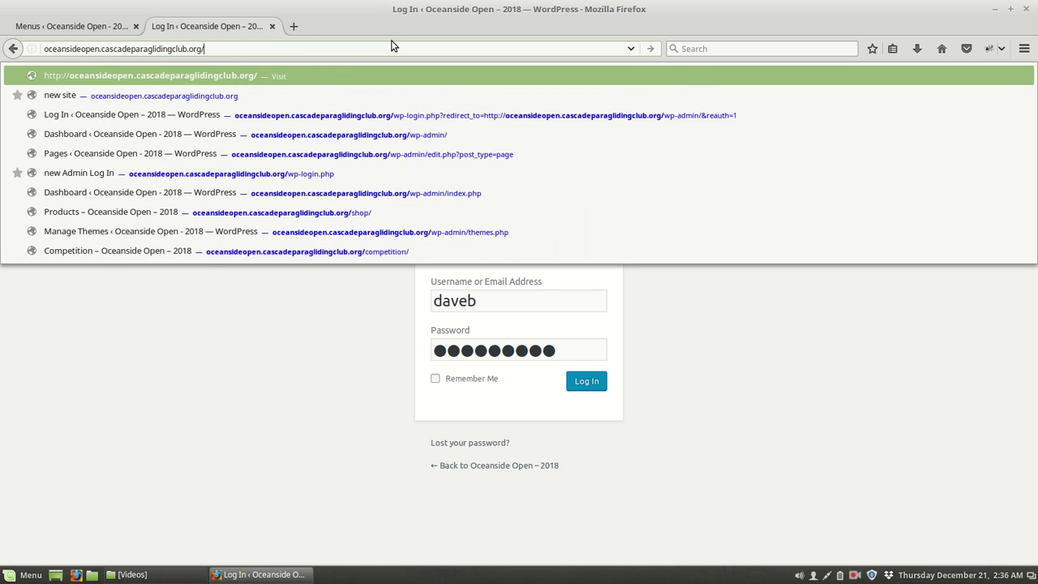
key("Return")
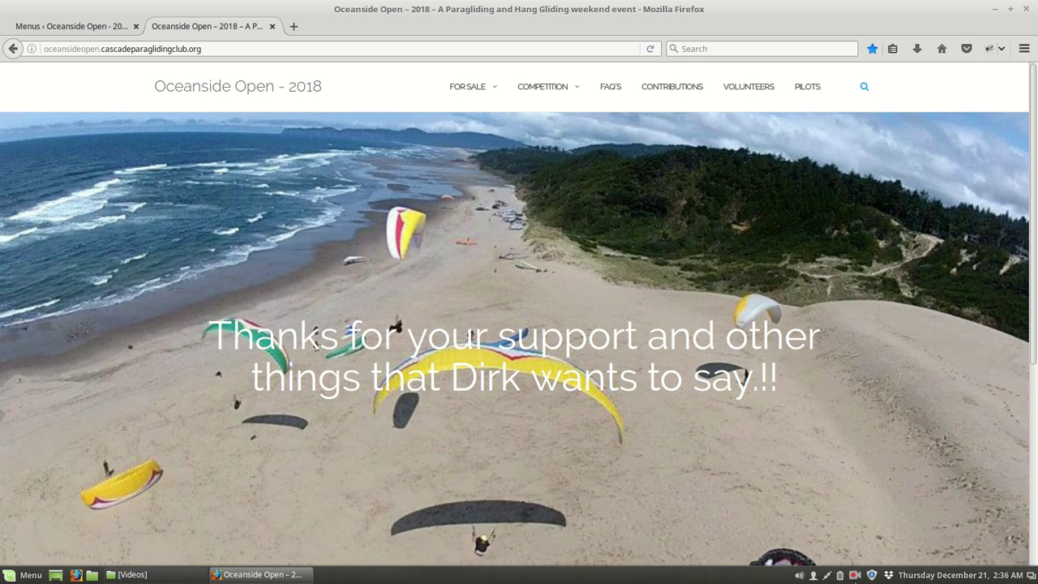
left_click(855, 575)
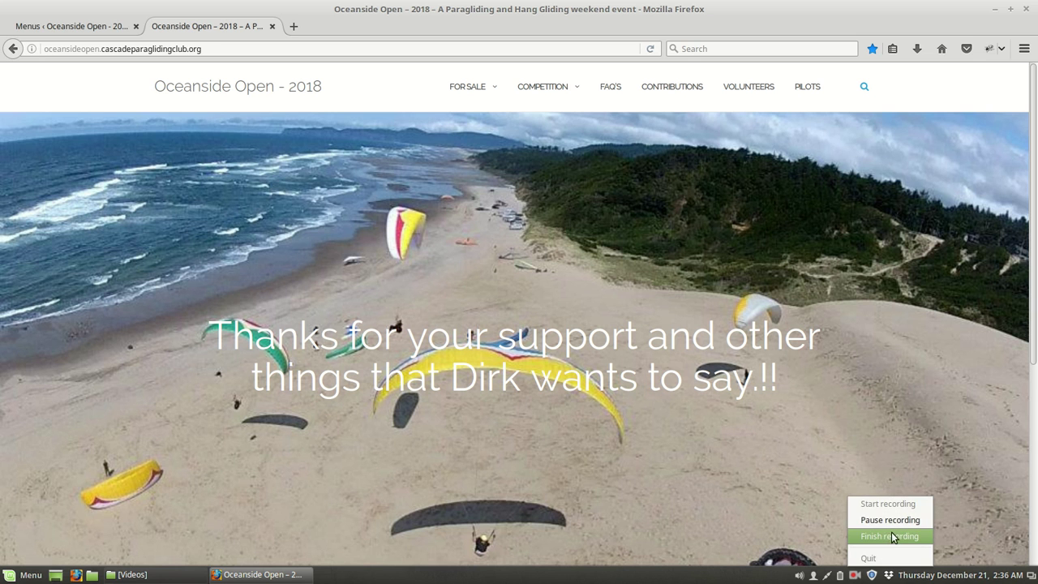